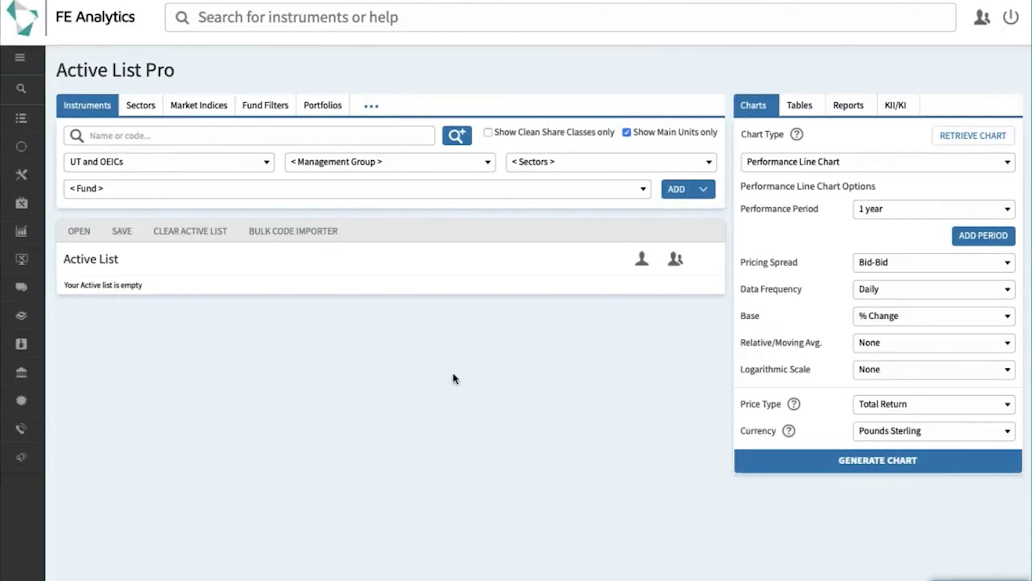
Switch the output to tables and choose Performance Table as the table type
{"action": "left_click", "coordinate": [804, 105]}
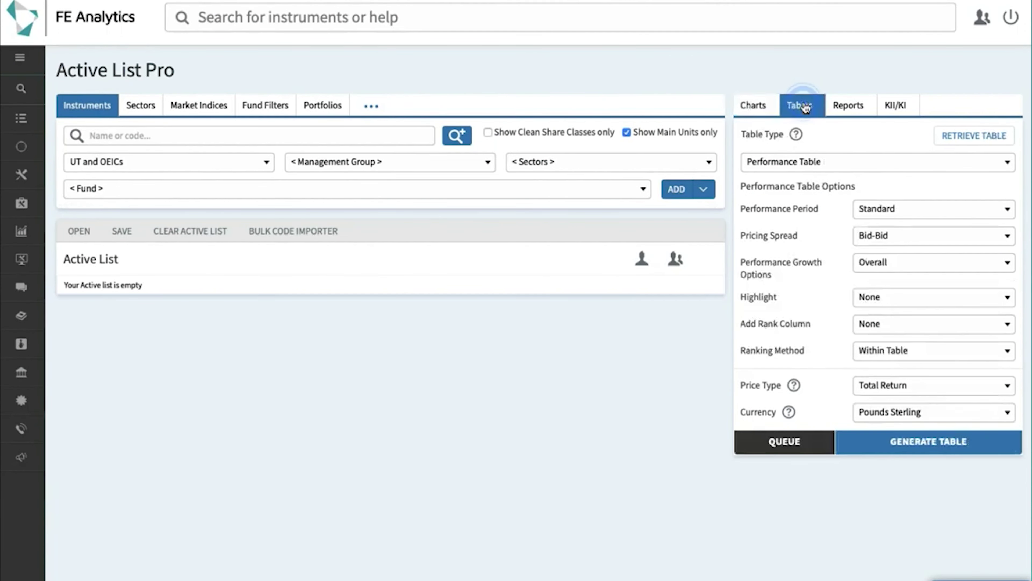
{"action": "left_click", "coordinate": [822, 170]}
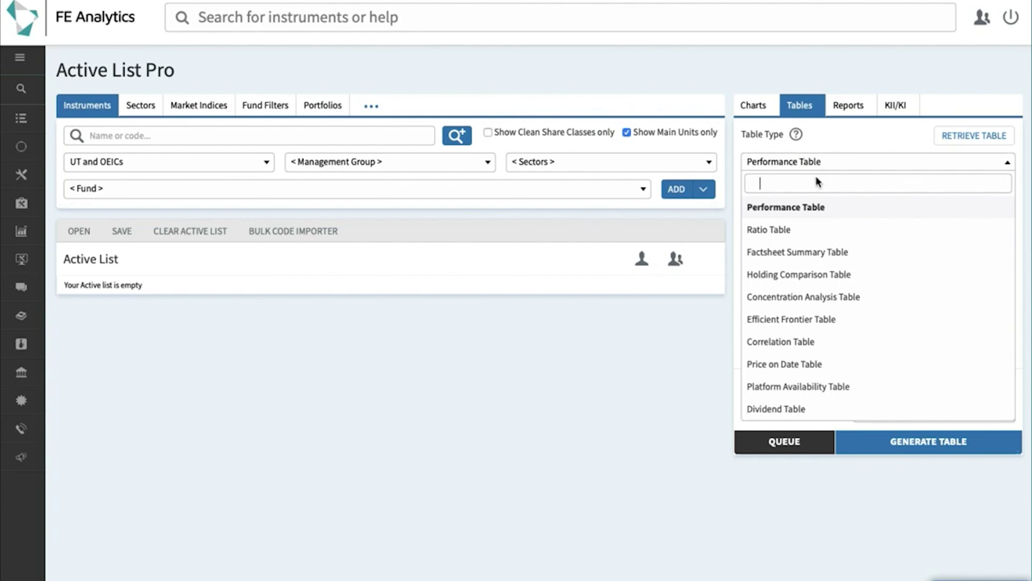
{"action": "left_click", "coordinate": [809, 208]}
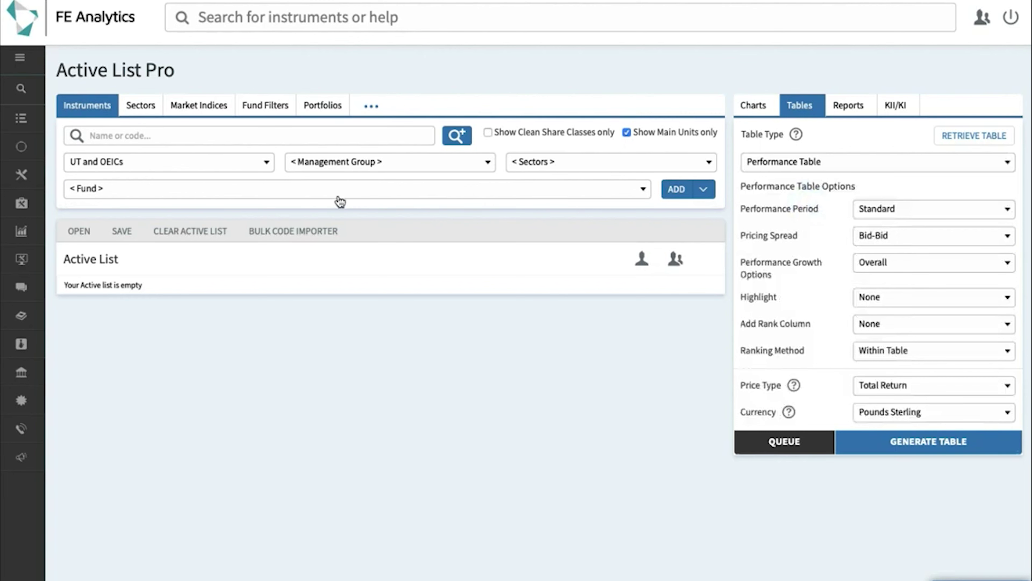
Add the UT Global - Dec 89 sector from the UT and OEICs universe to the active list
{"action": "left_click", "coordinate": [144, 107]}
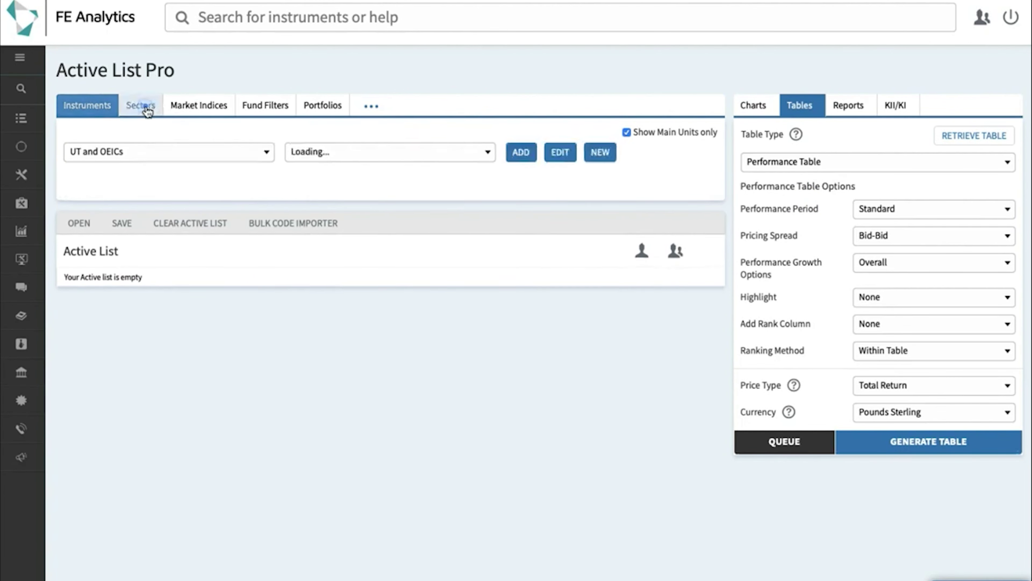
{"action": "left_click", "coordinate": [342, 156]}
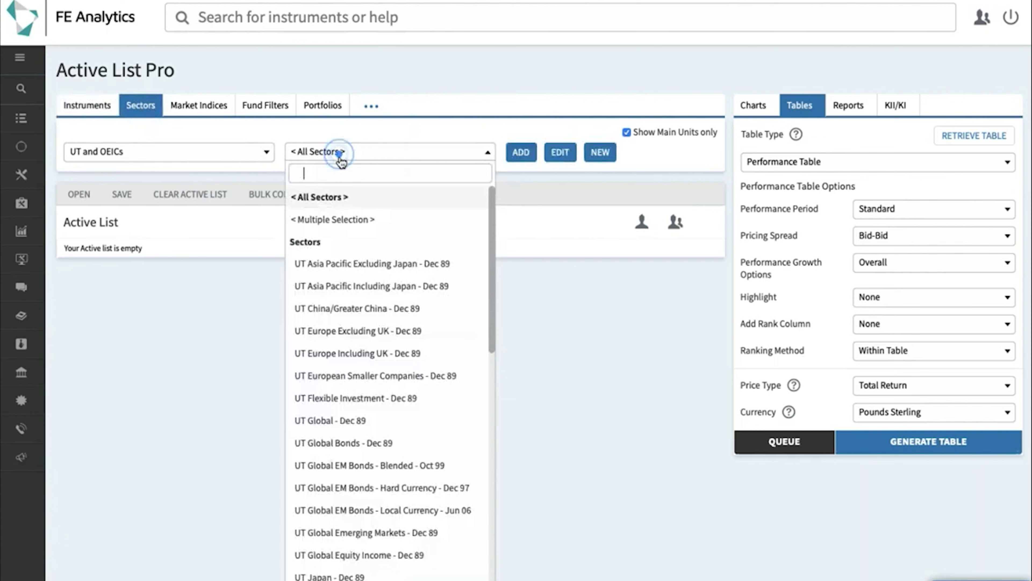
{"action": "left_click", "coordinate": [347, 422]}
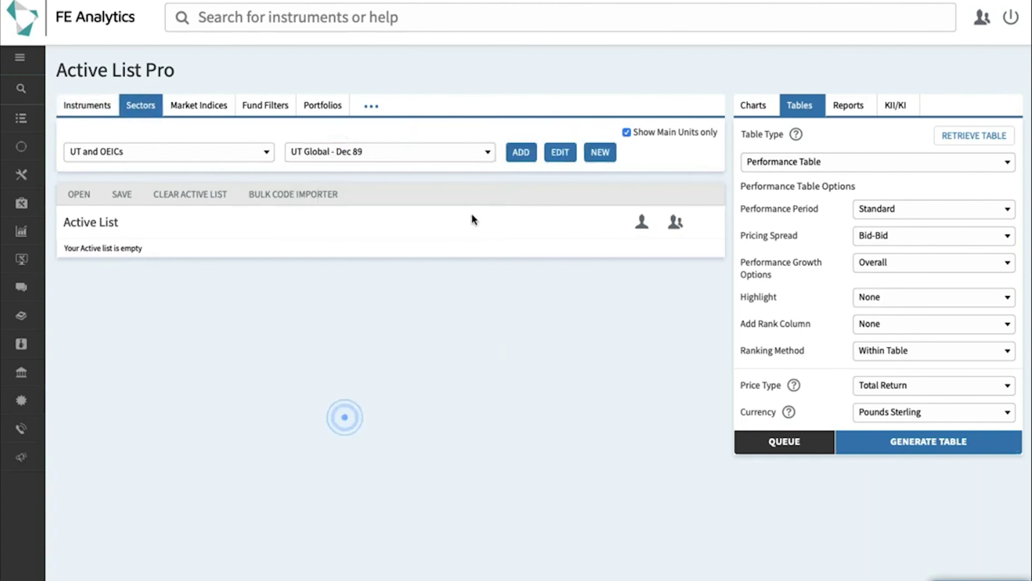
{"action": "left_click", "coordinate": [520, 155]}
Set the UT Global - Dec 89 sector to show its constituent funds and generate the performance table
{"action": "left_click", "coordinate": [911, 441]}
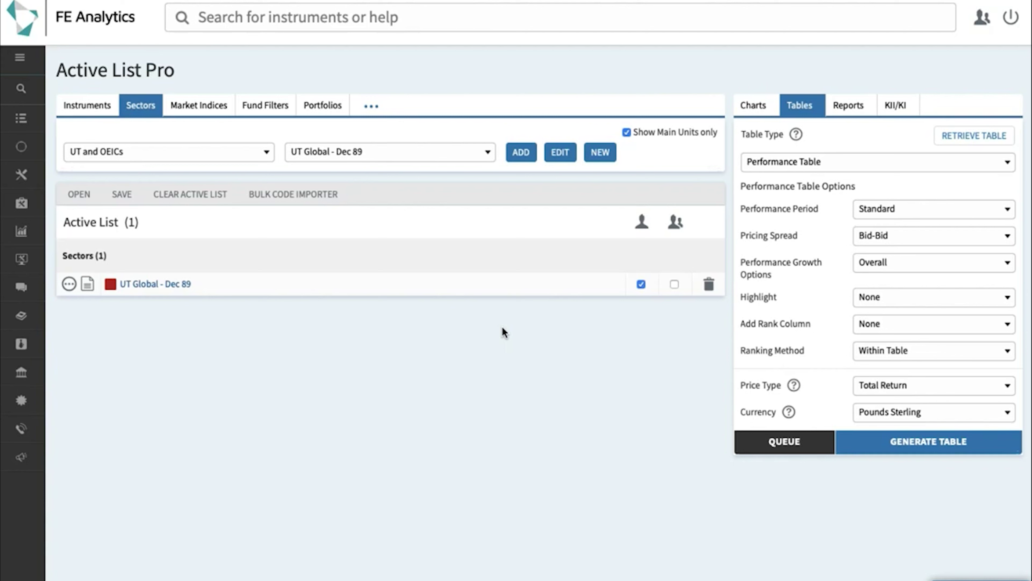
{"action": "left_click", "coordinate": [675, 284]}
{"action": "left_click", "coordinate": [899, 449]}
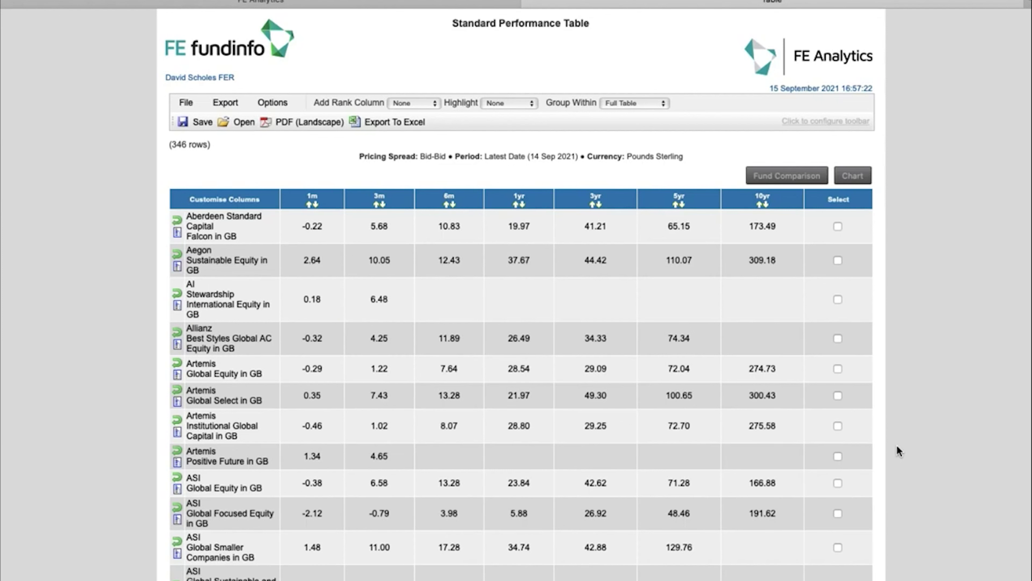
Sort the performance table by the 5yr column, highest first, and return to the active list
{"action": "left_click", "coordinate": [682, 205]}
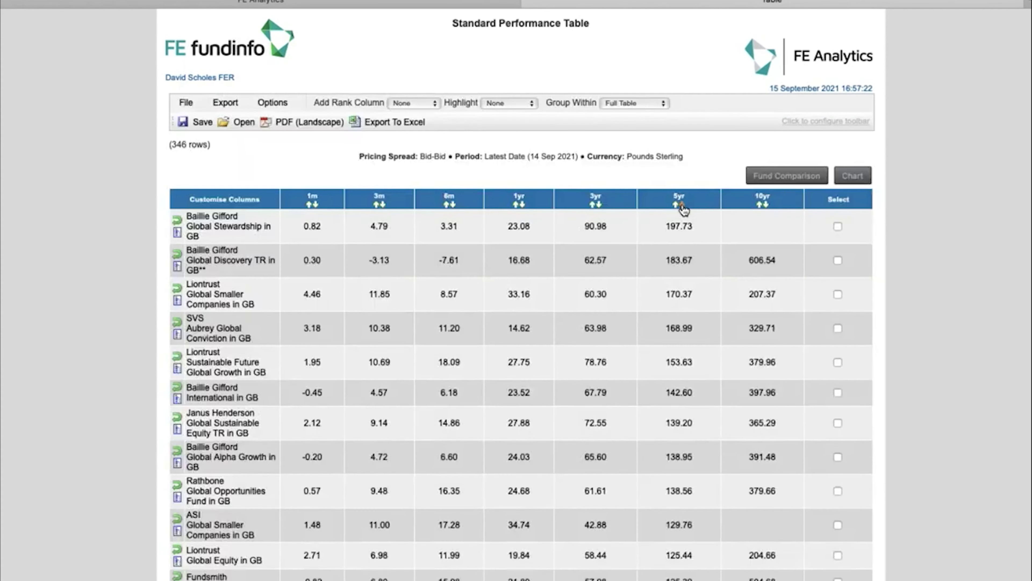
{"action": "left_click", "coordinate": [515, 105]}
{"action": "left_click", "coordinate": [514, 117]}
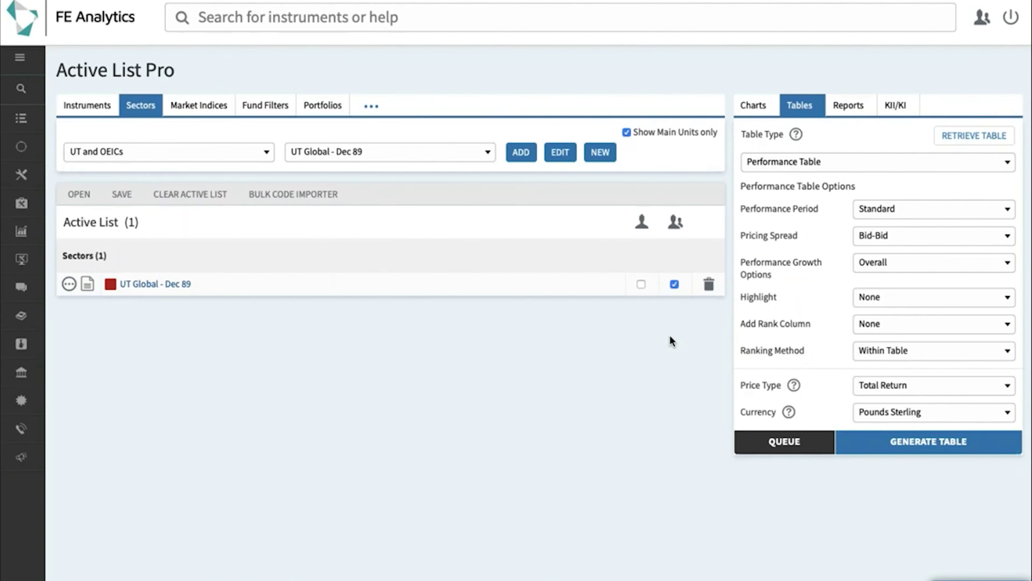
Change the table type to Ratio Table and generate it for the funds in the UT Global sector
{"action": "left_click", "coordinate": [890, 215]}
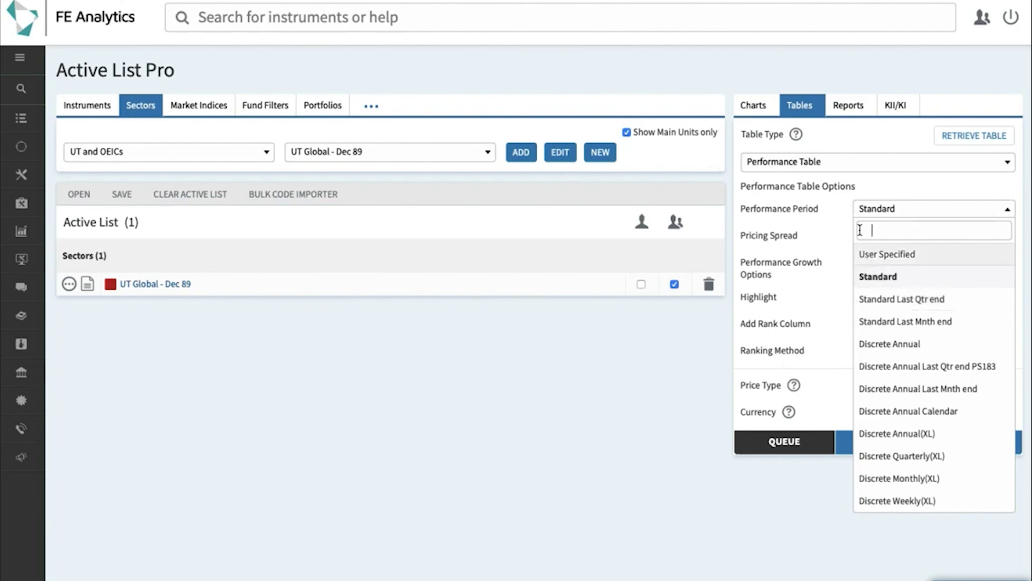
{"action": "left_click", "coordinate": [839, 143]}
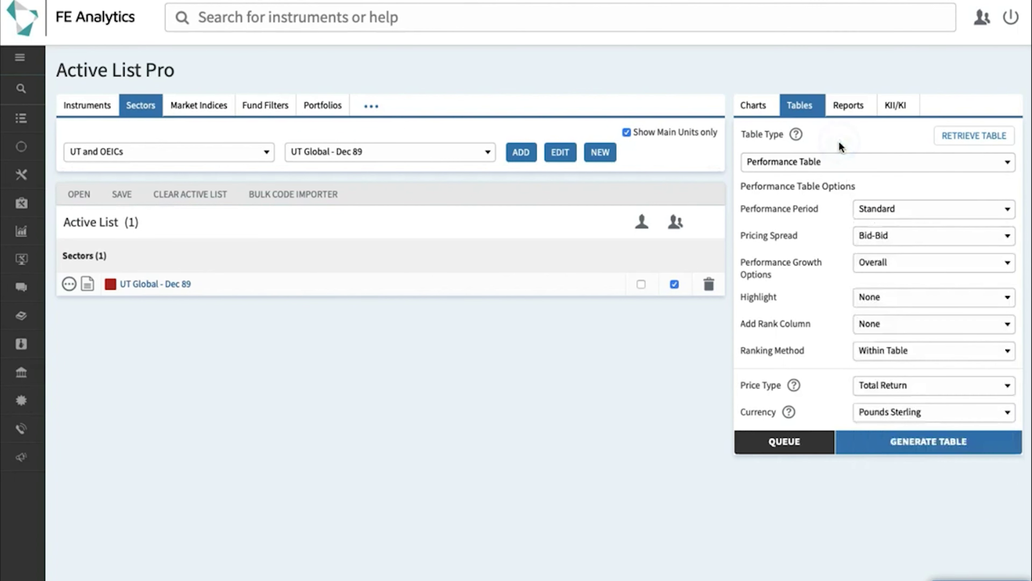
{"action": "left_click", "coordinate": [831, 163]}
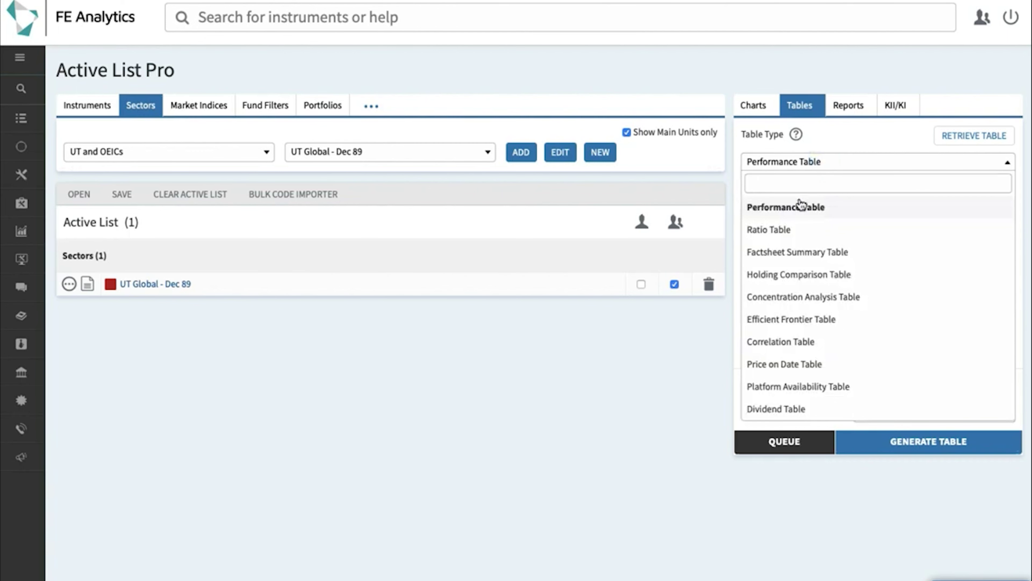
{"action": "left_click", "coordinate": [785, 230]}
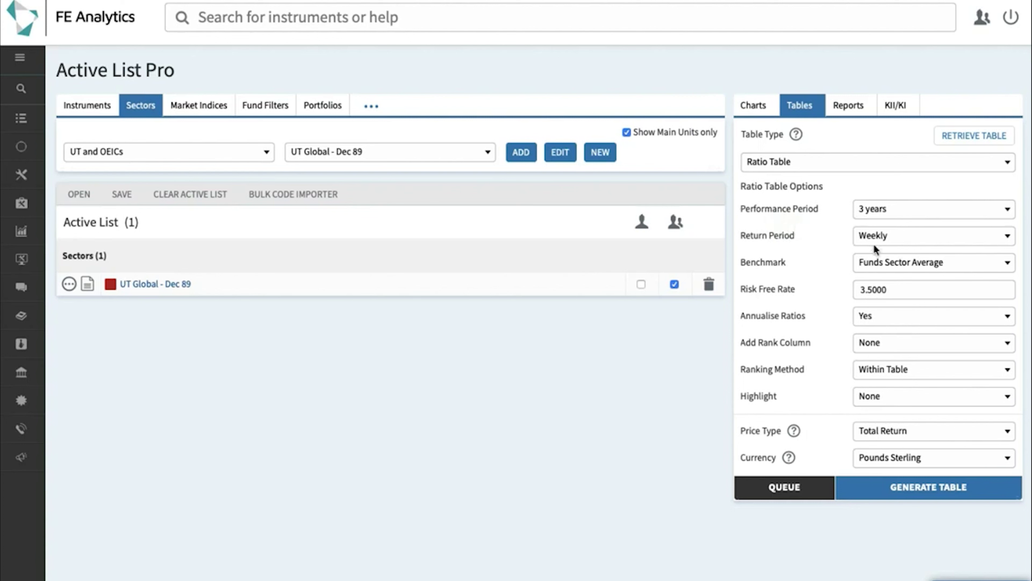
{"action": "left_click", "coordinate": [894, 492]}
Open the report builder for a new Custom Table and add 1 year cumulative overall performance to month end
{"action": "left_click", "coordinate": [857, 109]}
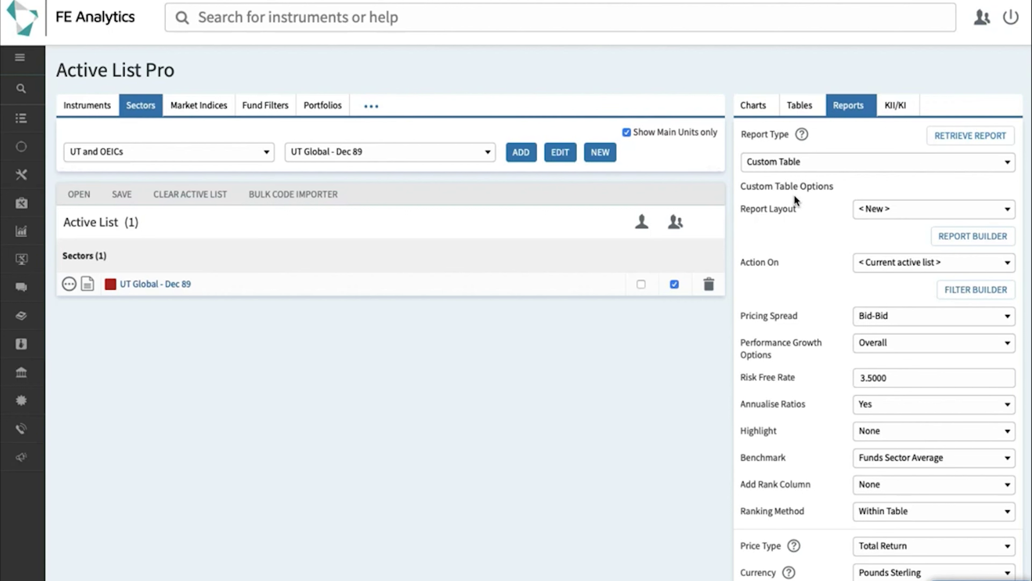
{"action": "left_click", "coordinate": [963, 240]}
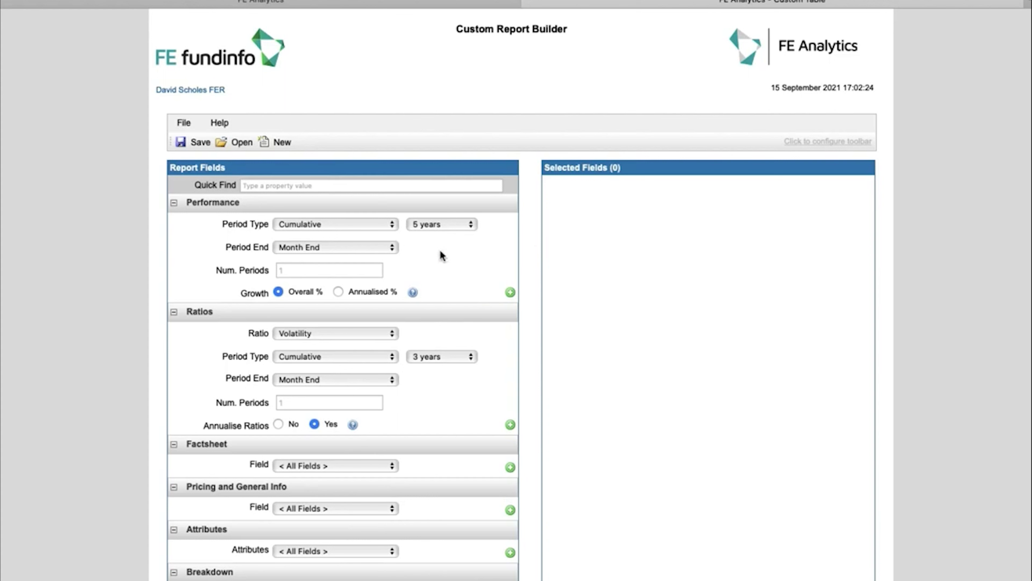
{"action": "left_click", "coordinate": [392, 229]}
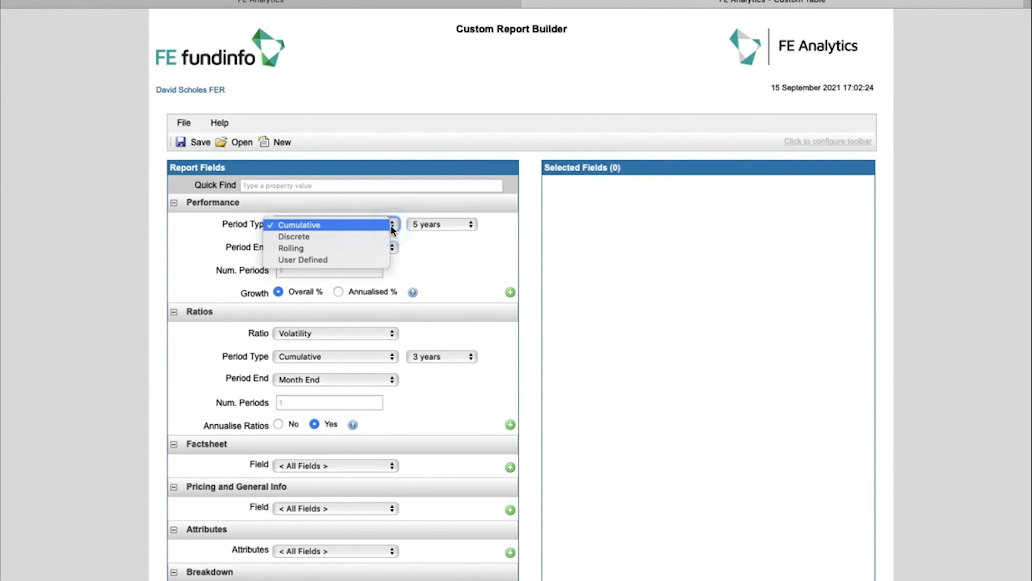
{"action": "left_click", "coordinate": [376, 226]}
{"action": "left_click", "coordinate": [437, 225]}
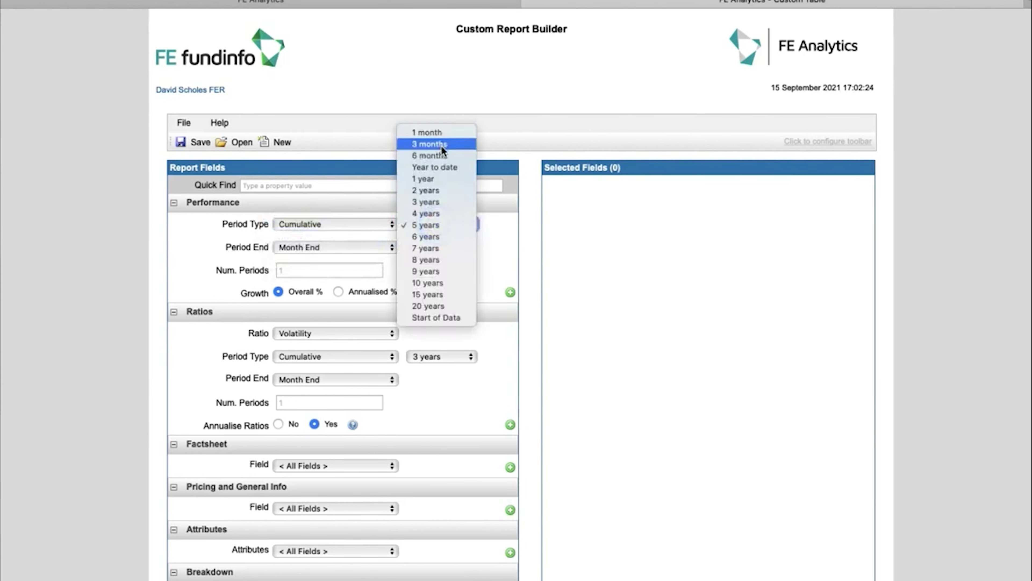
{"action": "left_click", "coordinate": [424, 179]}
{"action": "left_click", "coordinate": [510, 292]}
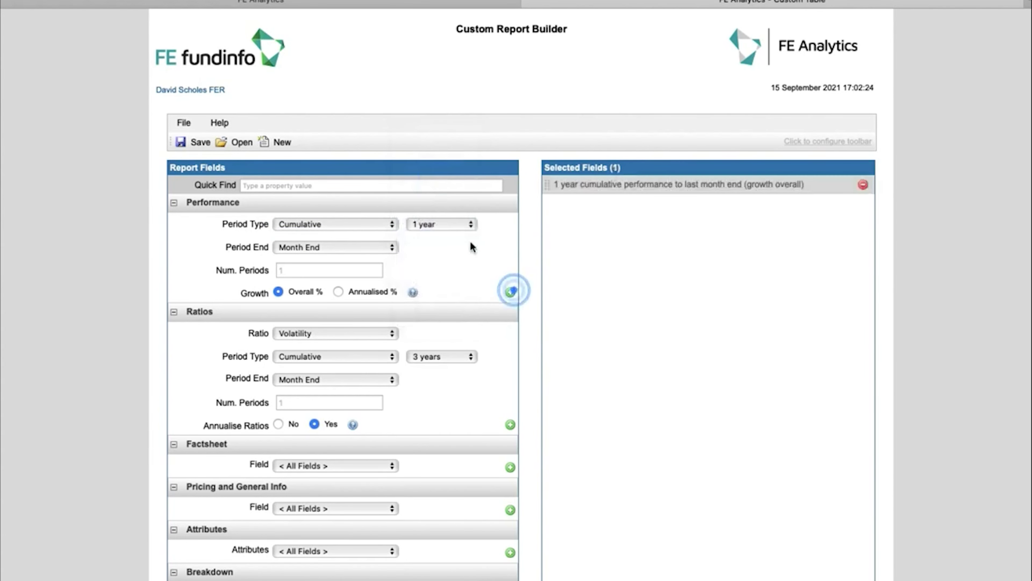
Add 3 years and 5 years cumulative overall performance to month end to the report's selected fields
{"action": "left_click", "coordinate": [463, 224]}
{"action": "left_click", "coordinate": [451, 248]}
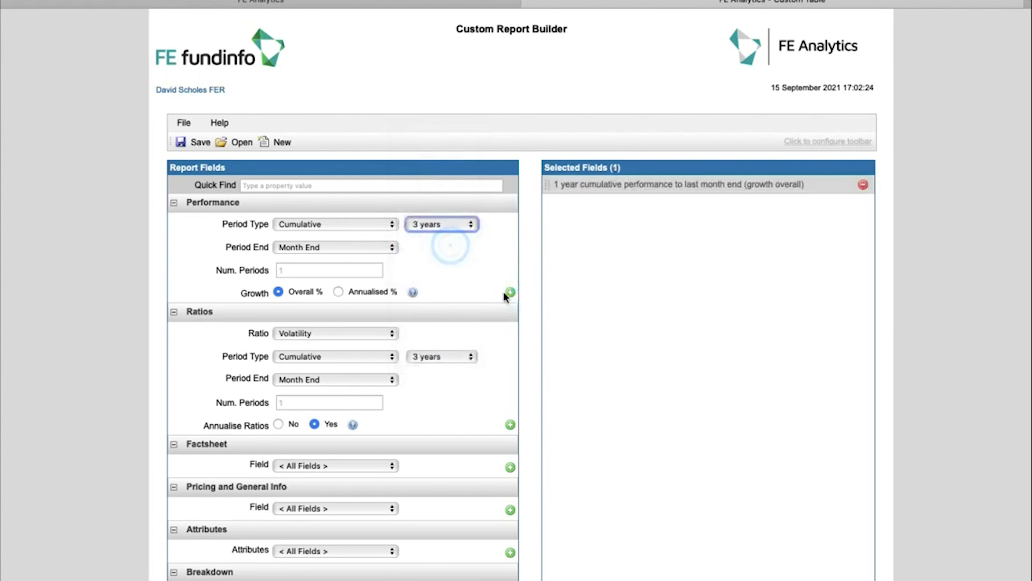
{"action": "left_click", "coordinate": [511, 292]}
{"action": "left_click", "coordinate": [447, 226]}
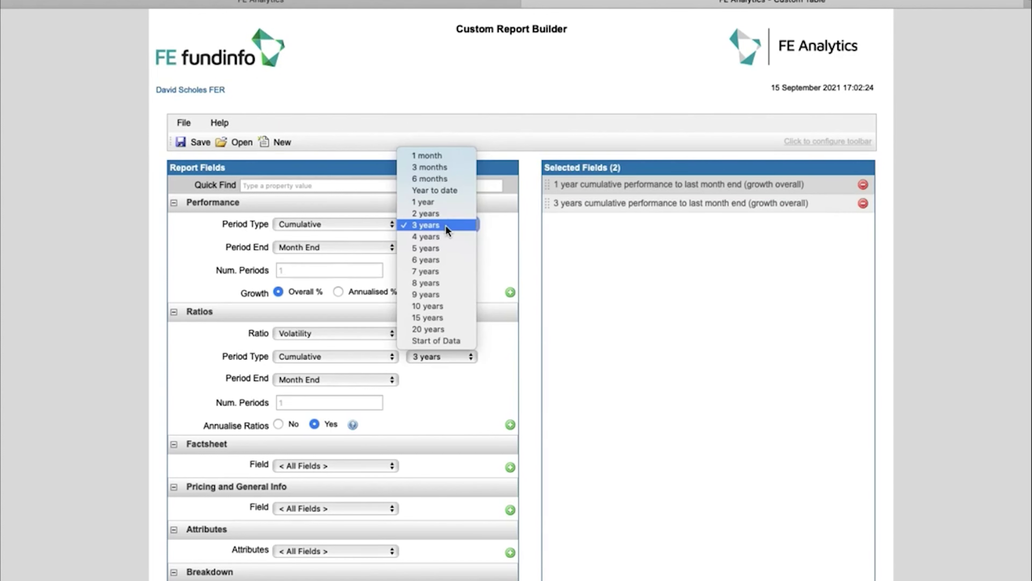
{"action": "left_click", "coordinate": [445, 248]}
{"action": "left_click", "coordinate": [509, 292]}
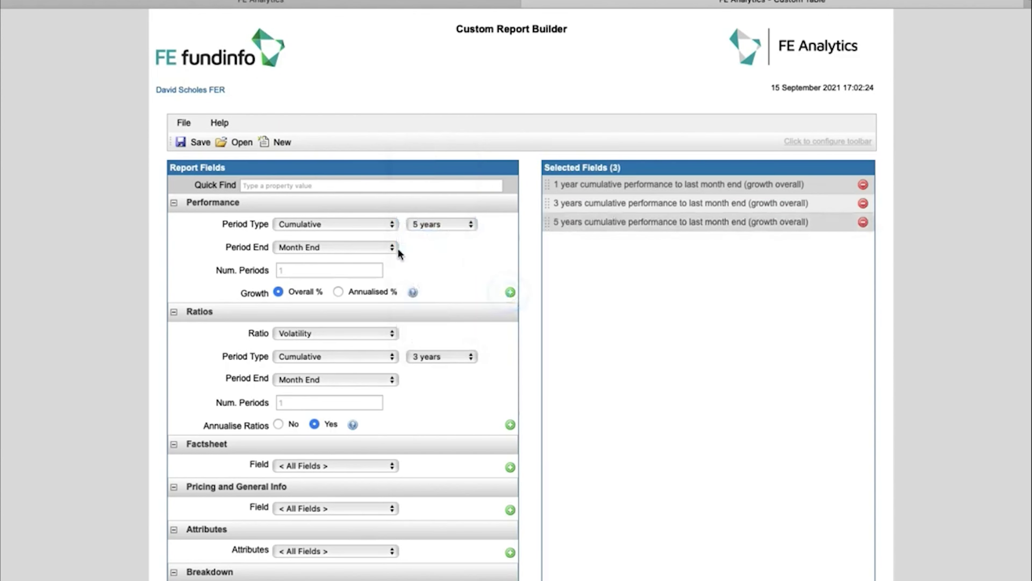
Add 3 years cumulative volatility to month end, with annualised ratios, to the selected fields
{"action": "left_click", "coordinate": [318, 248]}
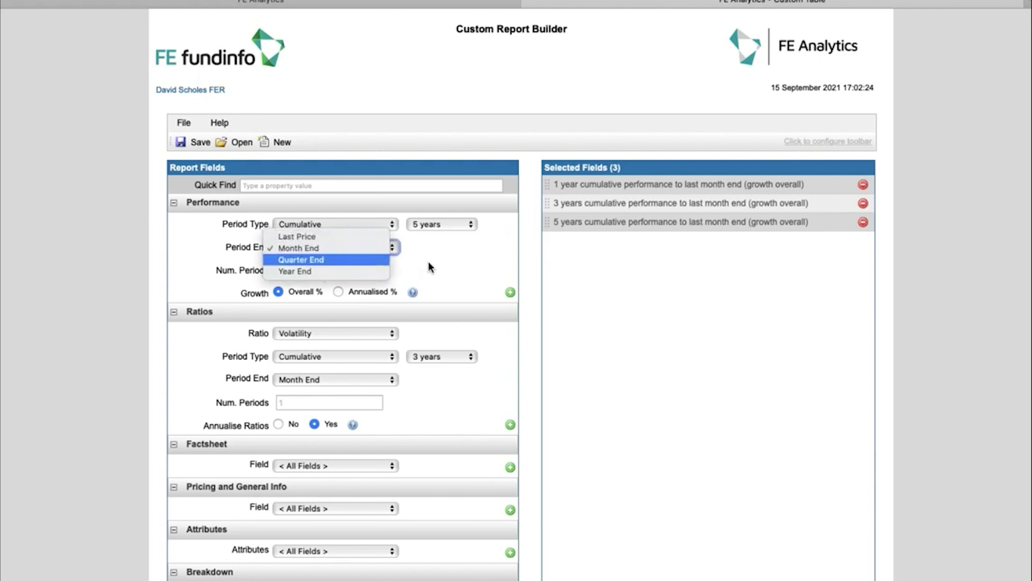
{"action": "left_click", "coordinate": [451, 270]}
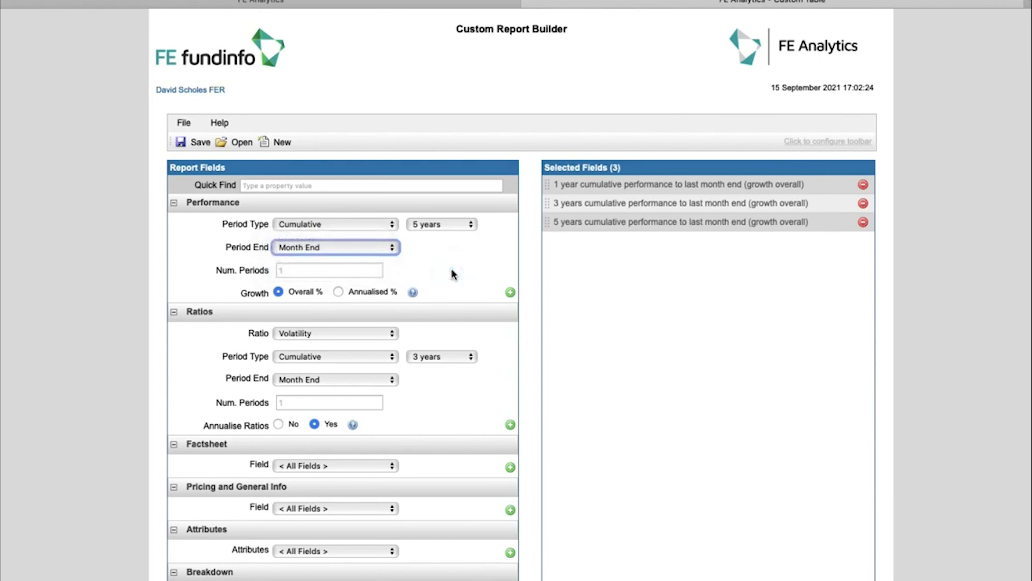
{"action": "left_click", "coordinate": [391, 333]}
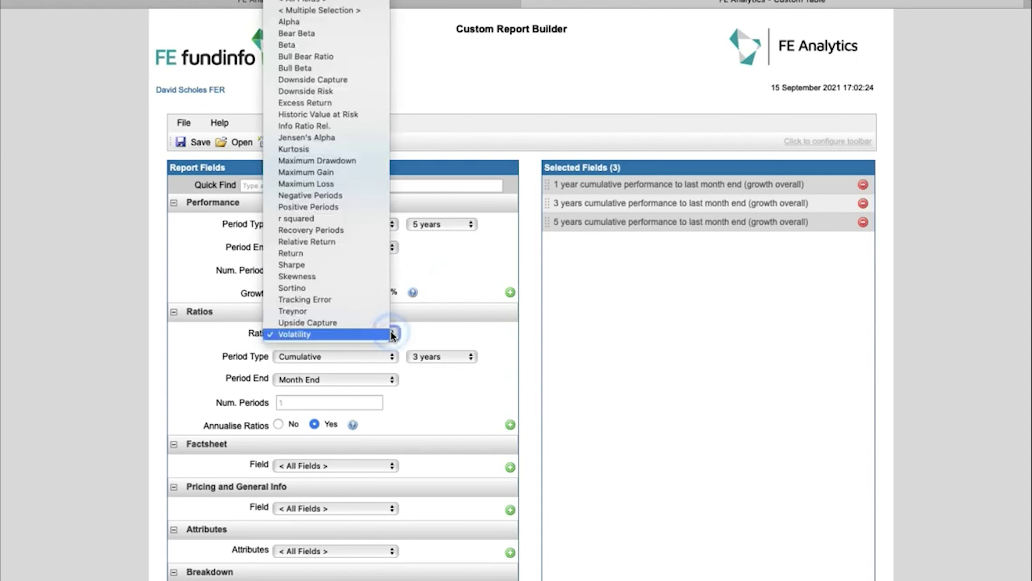
{"action": "left_click", "coordinate": [357, 337]}
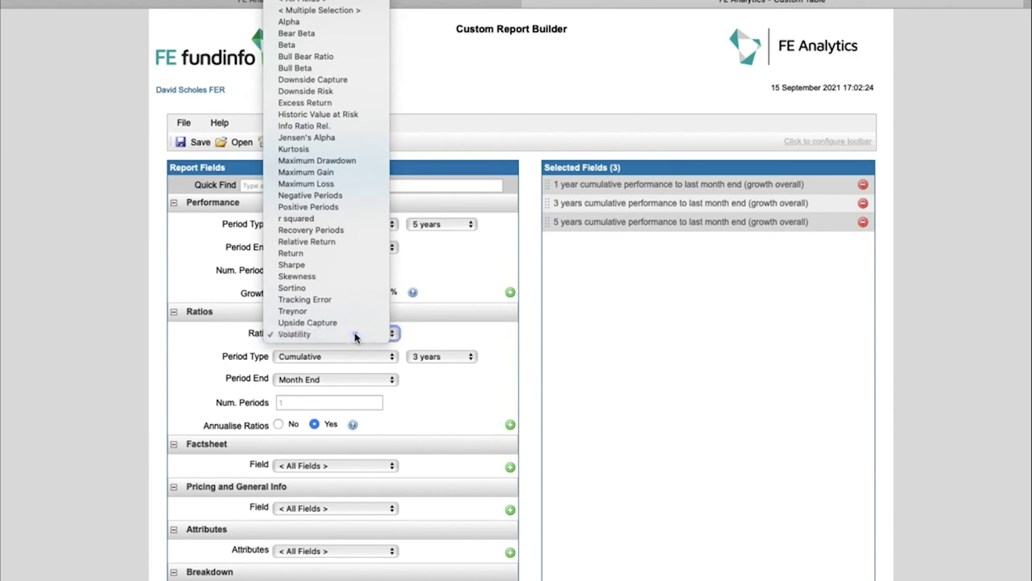
{"action": "left_click", "coordinate": [510, 424]}
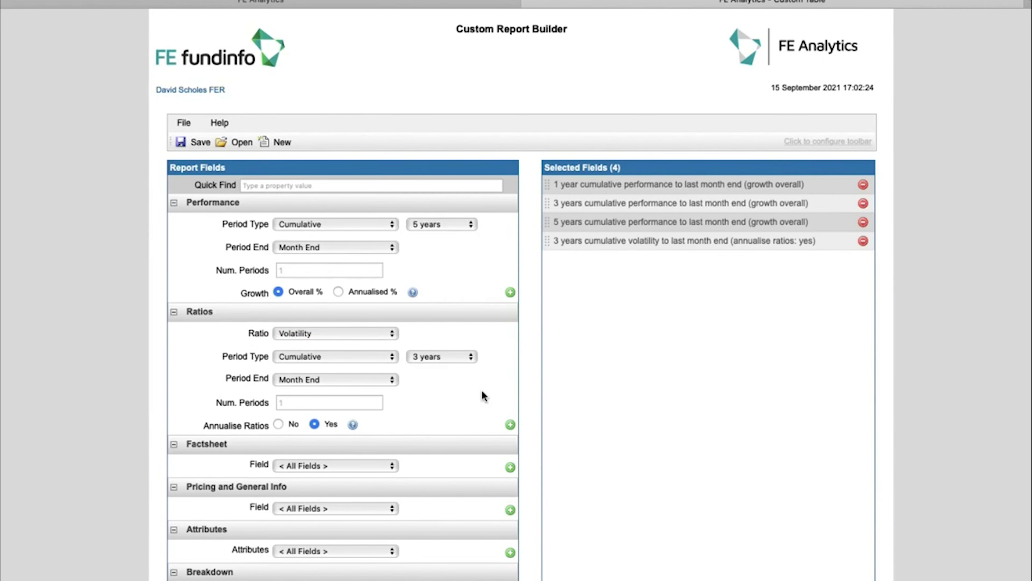
Find the FE fundinfo Crown Rating field by searching for "crown" and add it to the selected fields
{"action": "scroll", "coordinate": [482, 391], "scroll_direction": "down", "scroll_amount": 2}
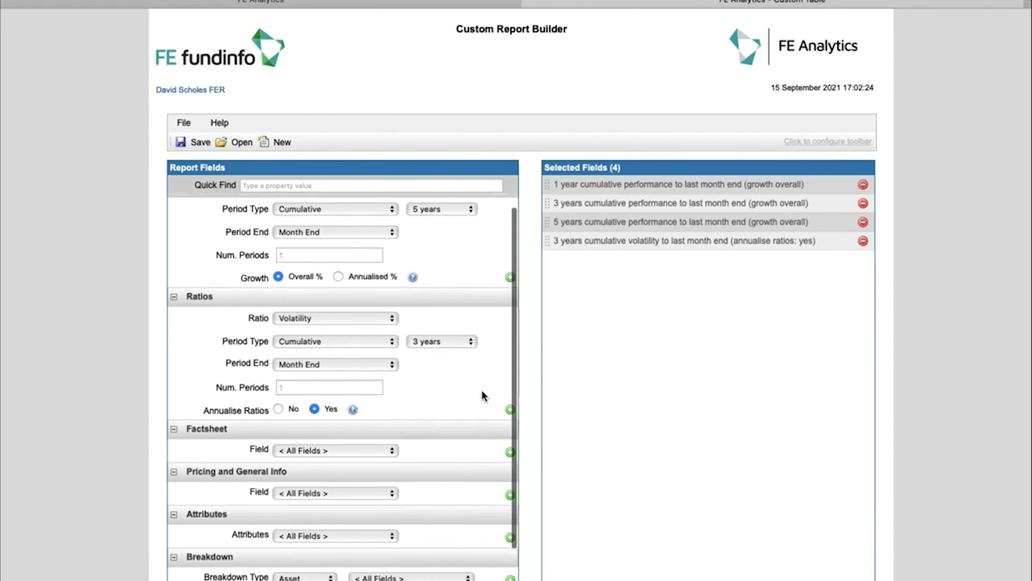
{"action": "scroll", "coordinate": [482, 391], "scroll_direction": "up", "scroll_amount": 2}
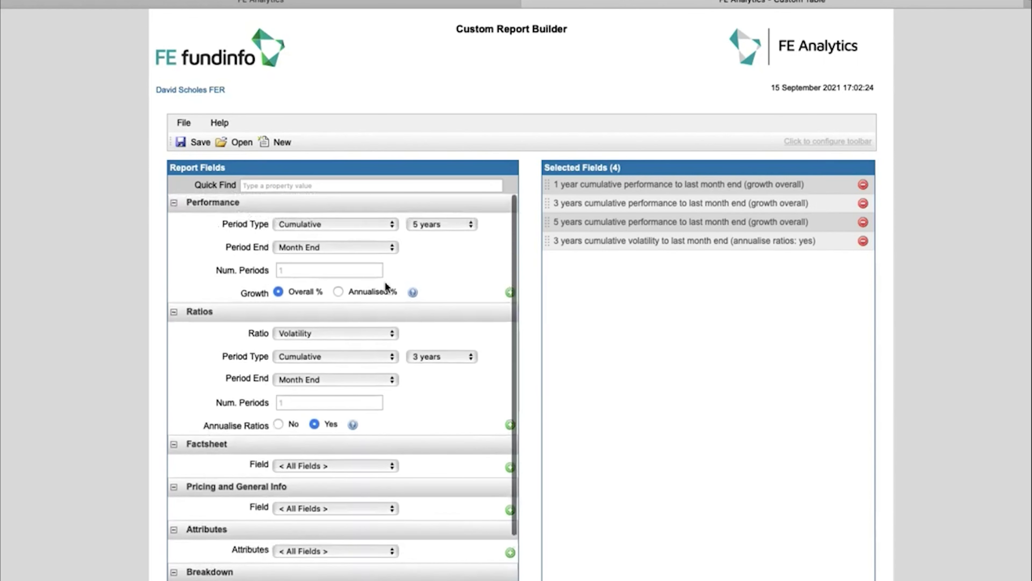
{"action": "left_click", "coordinate": [308, 186]}
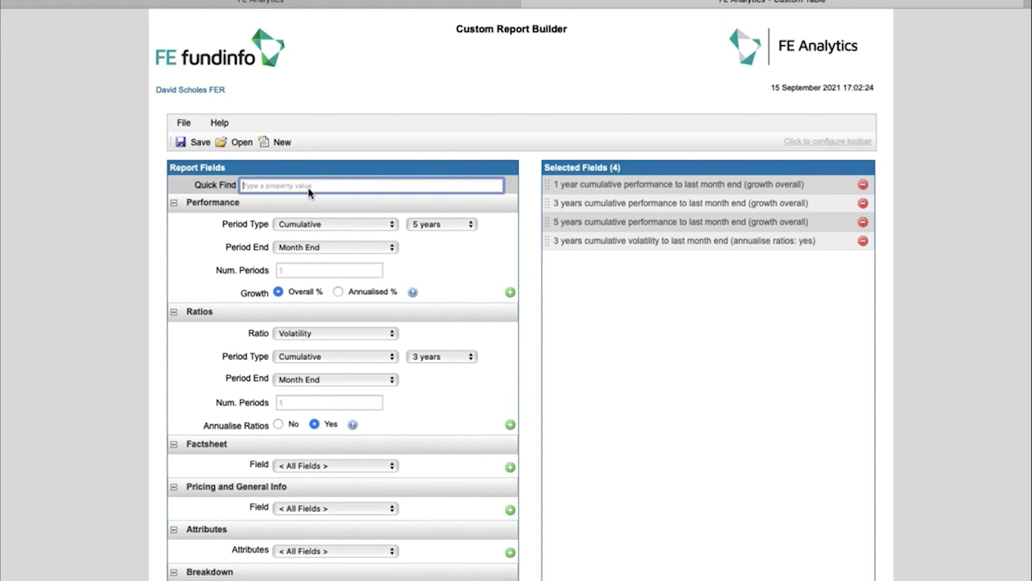
{"action": "type", "text": "crown"}
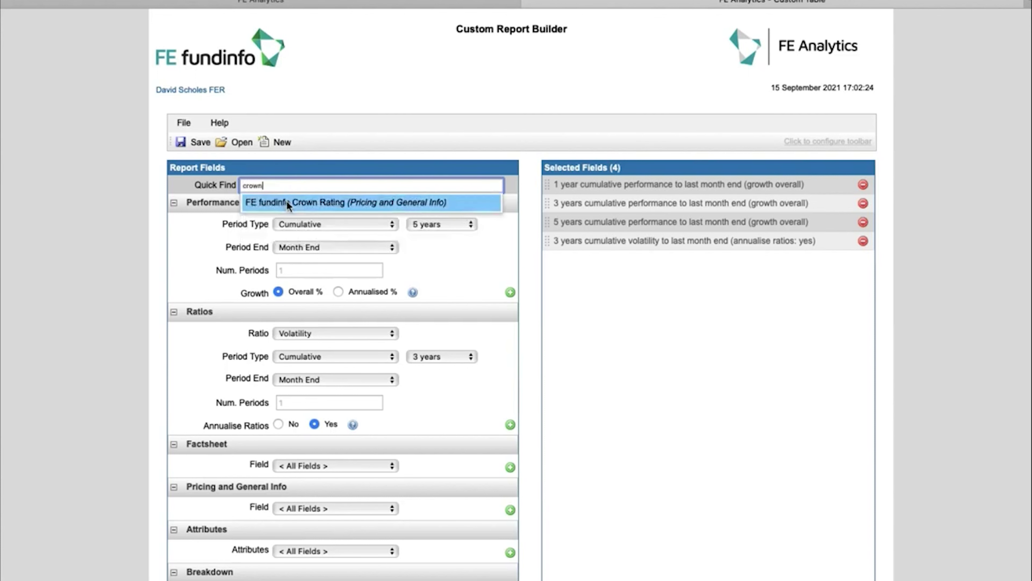
{"action": "left_click", "coordinate": [286, 201]}
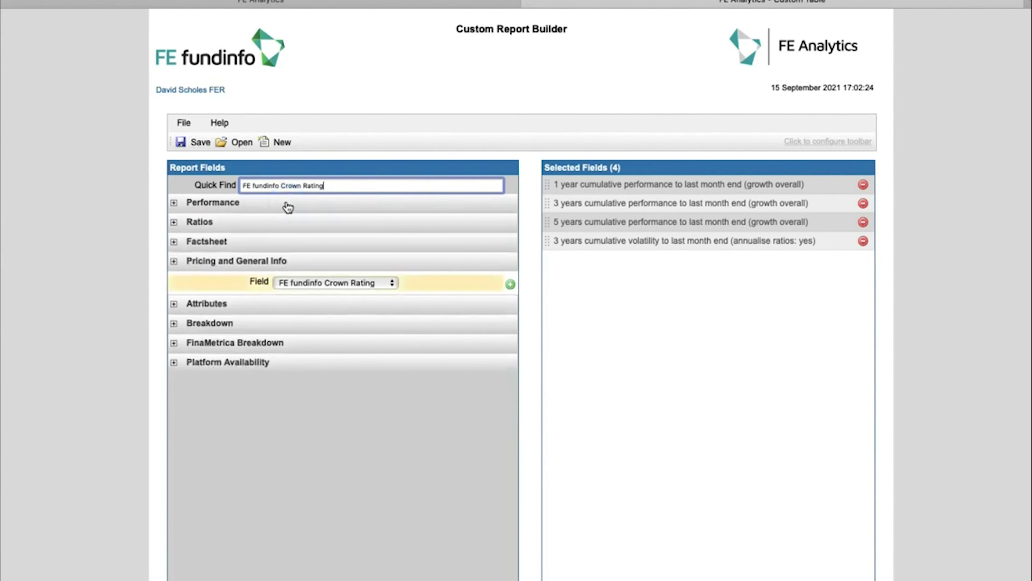
{"action": "left_click", "coordinate": [510, 284]}
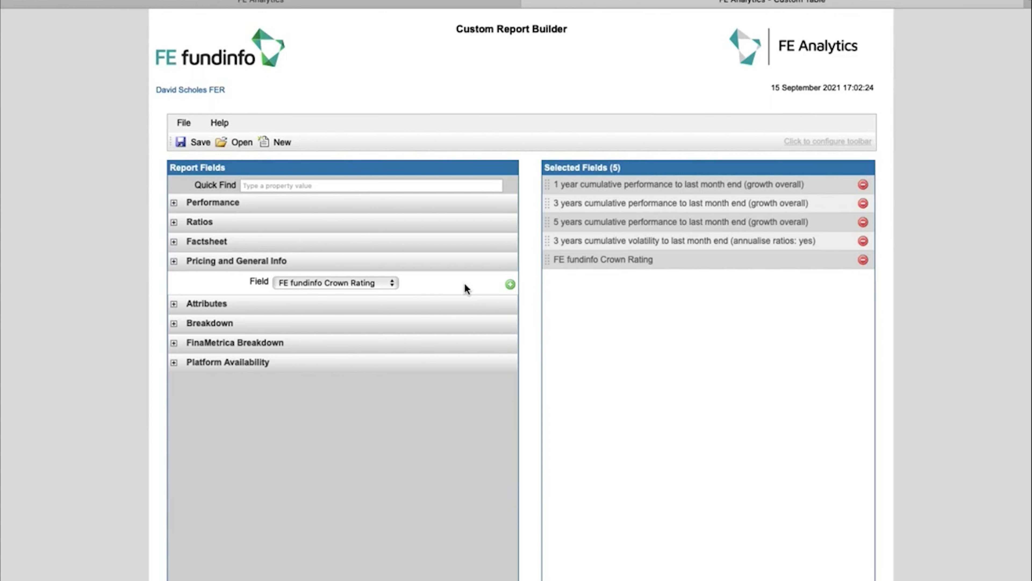
Review the save options for the custom report and leave them without saving
{"action": "left_click", "coordinate": [195, 143]}
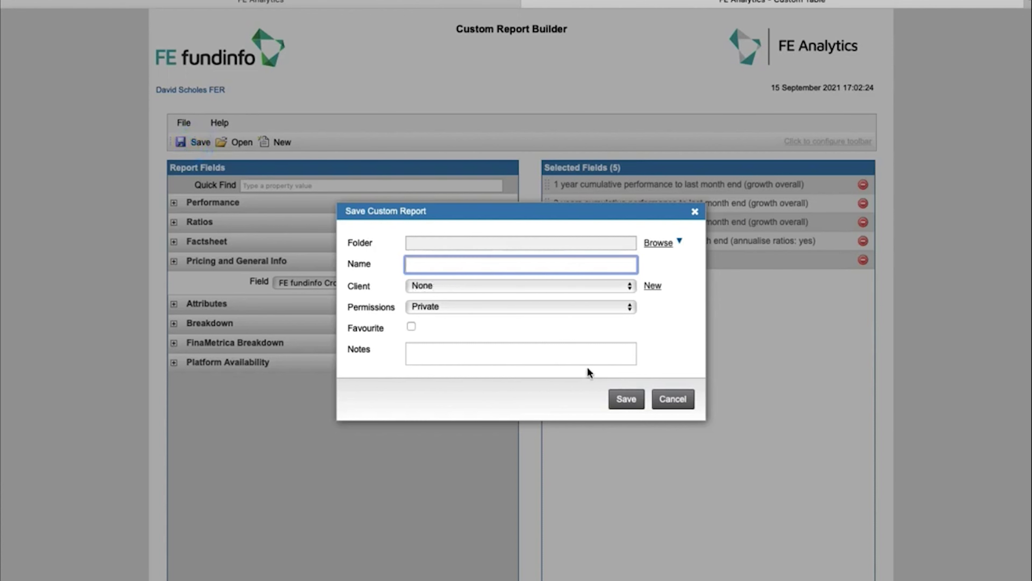
{"action": "left_click", "coordinate": [694, 212]}
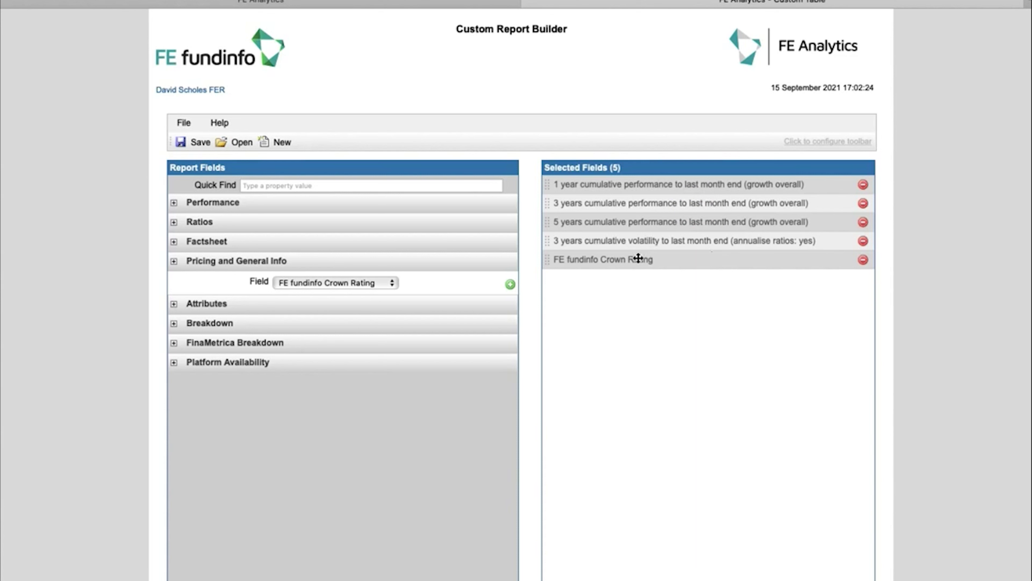
Move the FE fundinfo Crown Rating field to the first position in the report's selected fields
{"action": "left_click_drag", "start_coordinate": [638, 259], "coordinate": [638, 183]}
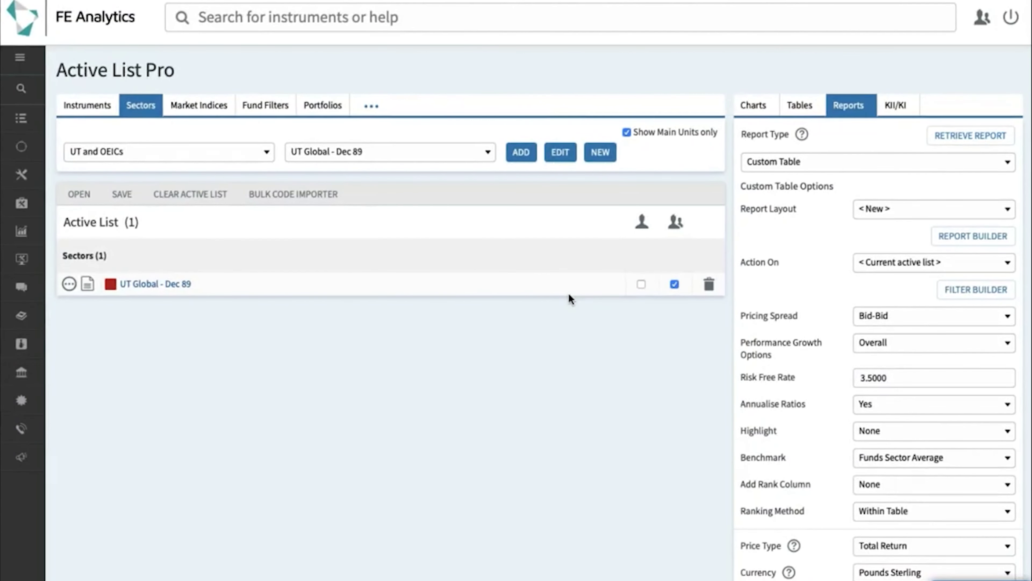
Apply the saved Fund Research Table layout to the UT Global sector and generate the custom table
{"action": "left_click", "coordinate": [884, 210]}
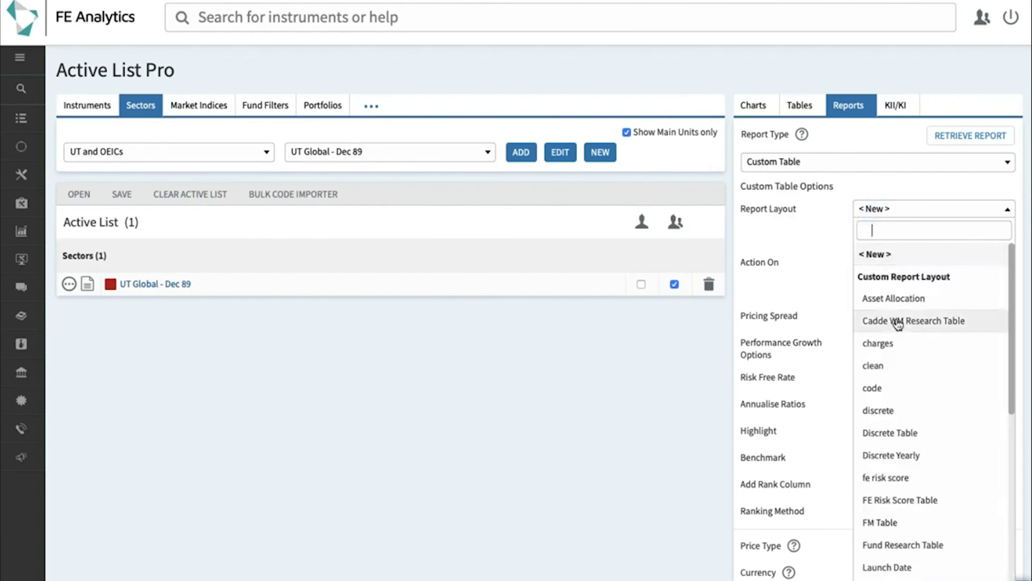
{"action": "scroll", "coordinate": [898, 323], "scroll_direction": "down", "scroll_amount": 3}
{"action": "left_click", "coordinate": [897, 429]}
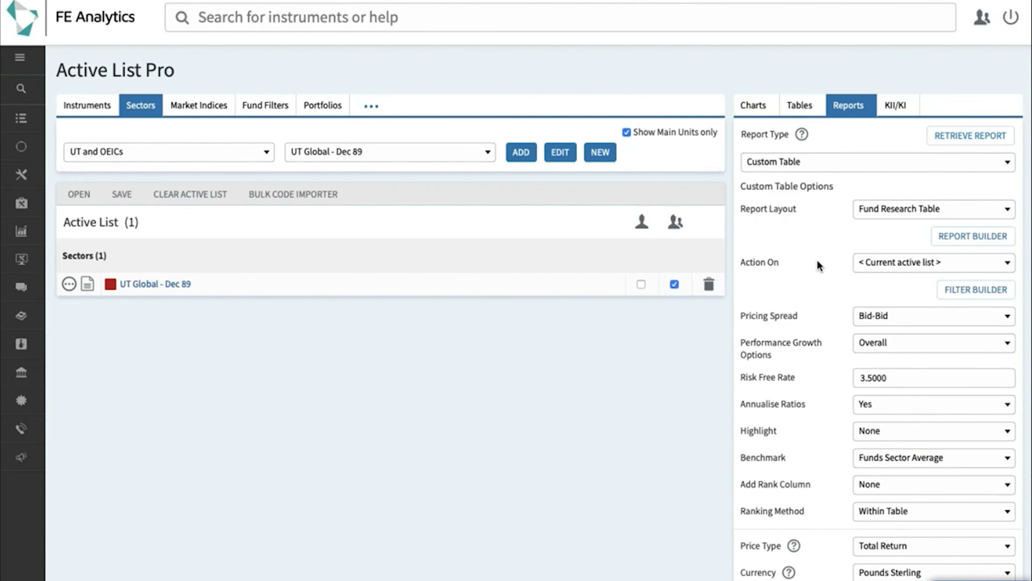
{"action": "scroll", "coordinate": [817, 259], "scroll_direction": "down", "scroll_amount": 1}
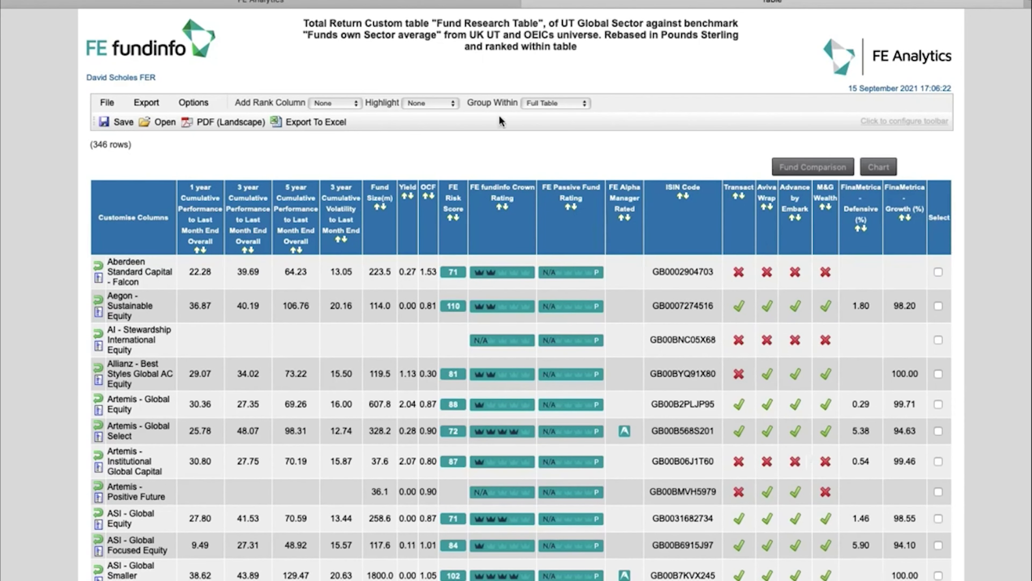
Highlight the fund table by quartiles and select Aberdeen Standard Capital - Falcon and Aegon - Sustainable Equity
{"action": "left_click", "coordinate": [437, 106]}
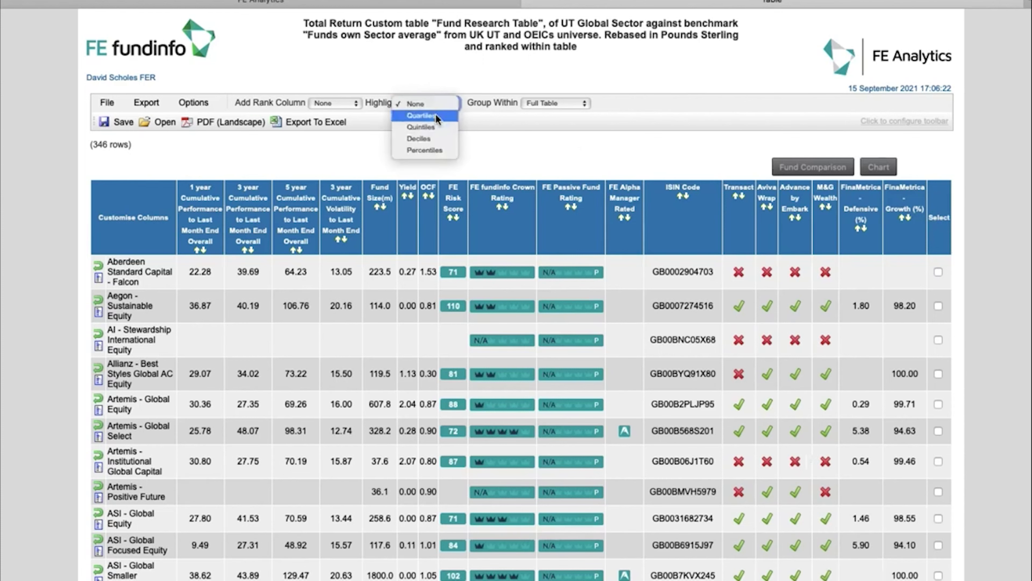
{"action": "left_click", "coordinate": [436, 115]}
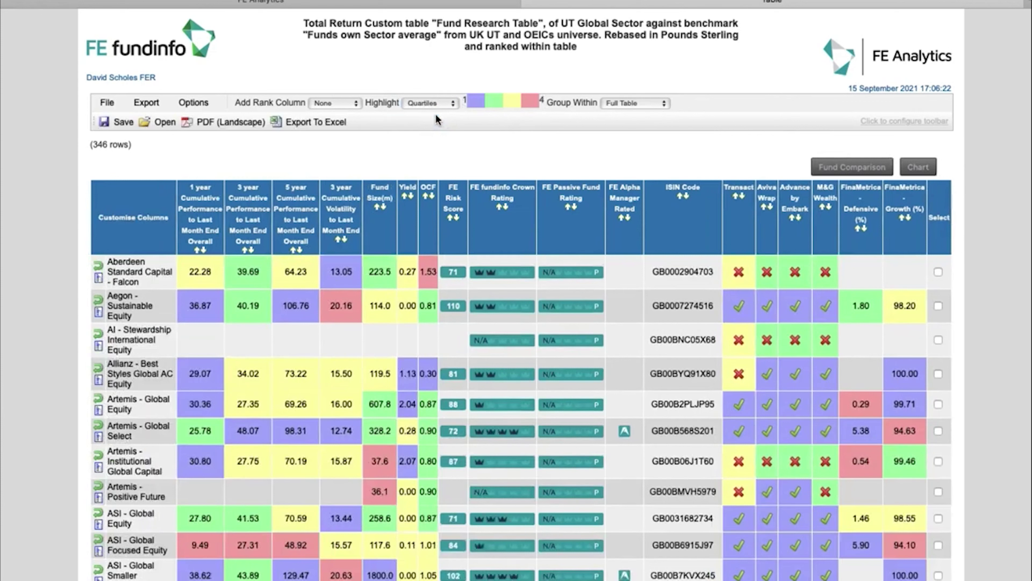
{"action": "left_click", "coordinate": [939, 273]}
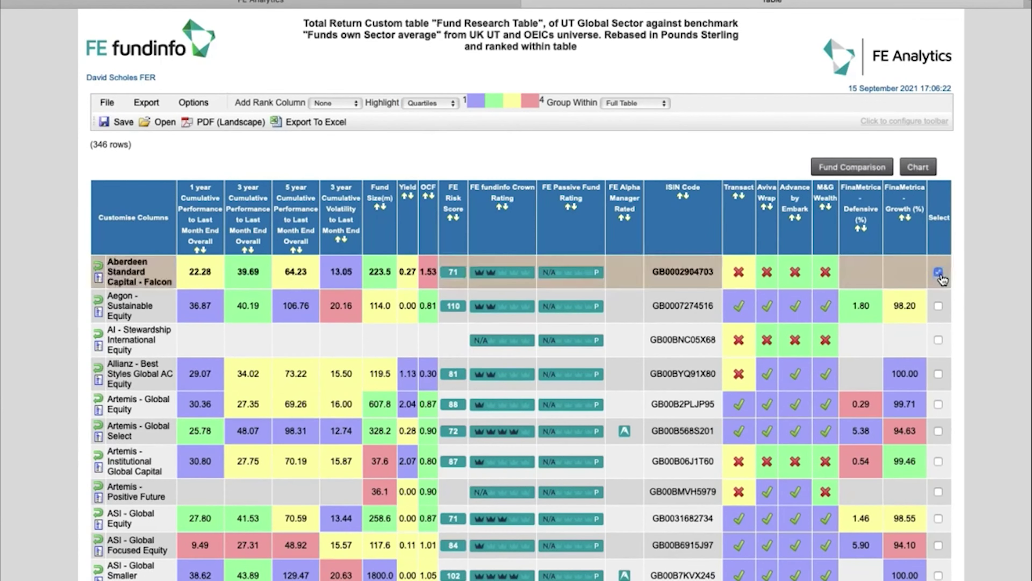
{"action": "left_click", "coordinate": [938, 307]}
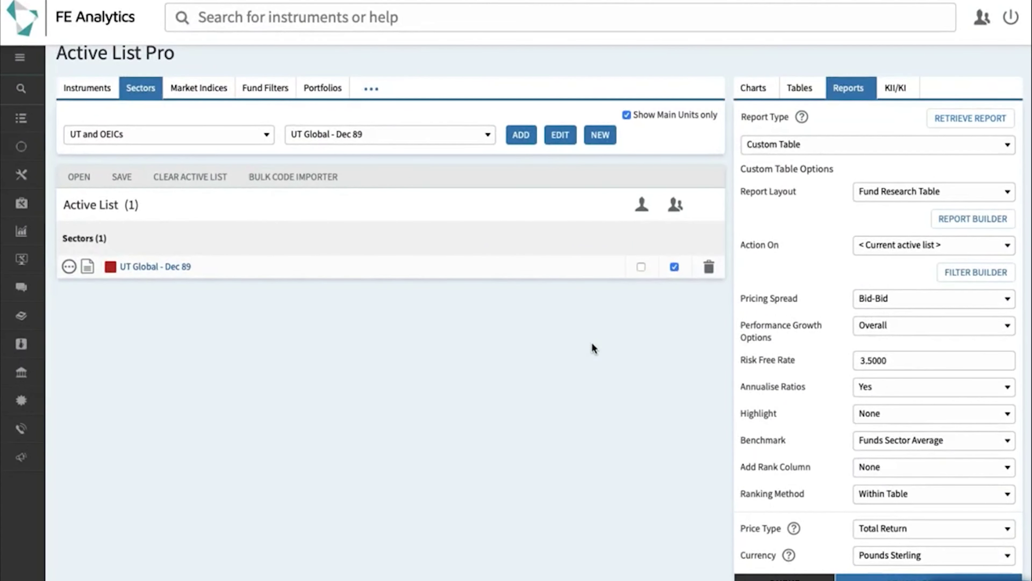
Replace the UT Global sector in the active list with the client's pension portfolio, found by searching for the client's first name
{"action": "left_click", "coordinate": [710, 268]}
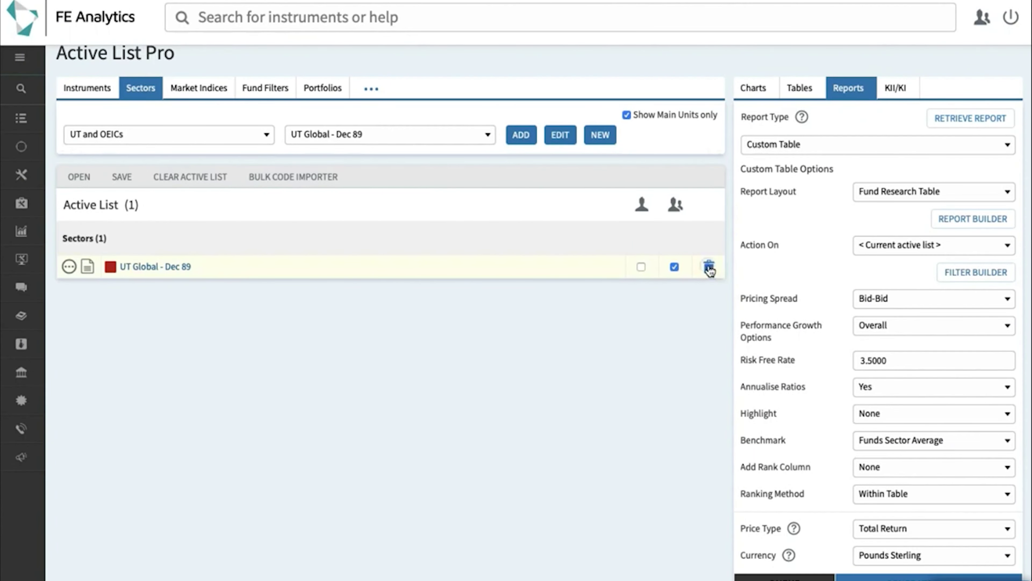
{"action": "left_click", "coordinate": [325, 89]}
{"action": "left_click", "coordinate": [220, 118]}
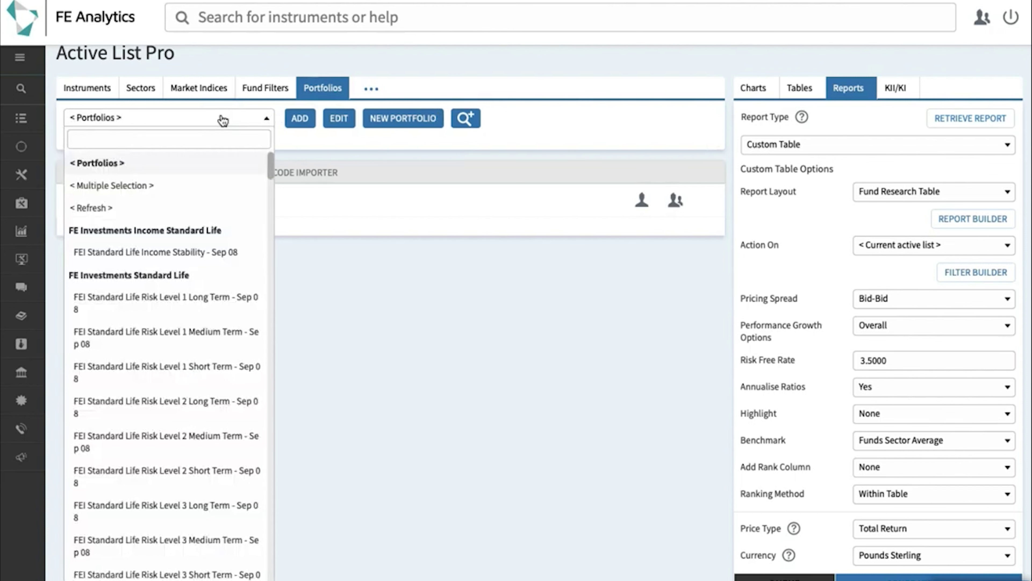
{"action": "type", "text": "keith"}
{"action": "left_click", "coordinate": [154, 331]}
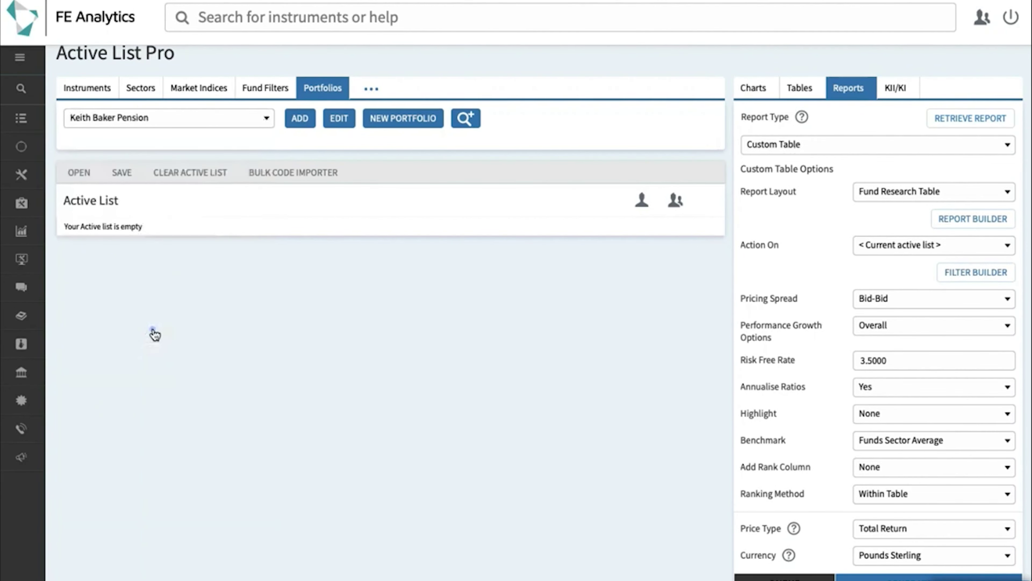
{"action": "left_click", "coordinate": [292, 122]}
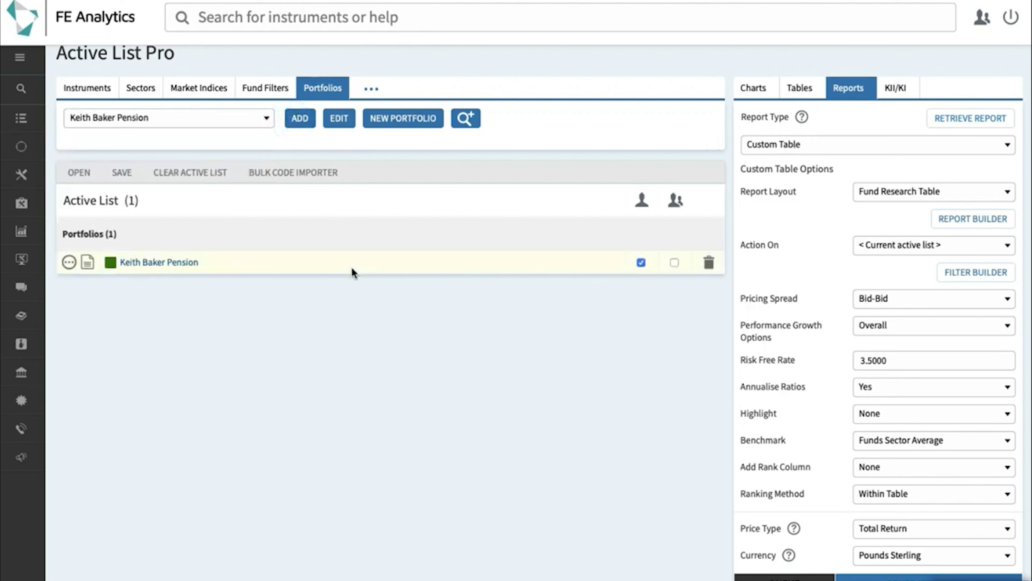
Include the pension portfolio's underlying holdings, generate the Fund Research Table for them and review the listed funds
{"action": "left_click", "coordinate": [675, 264]}
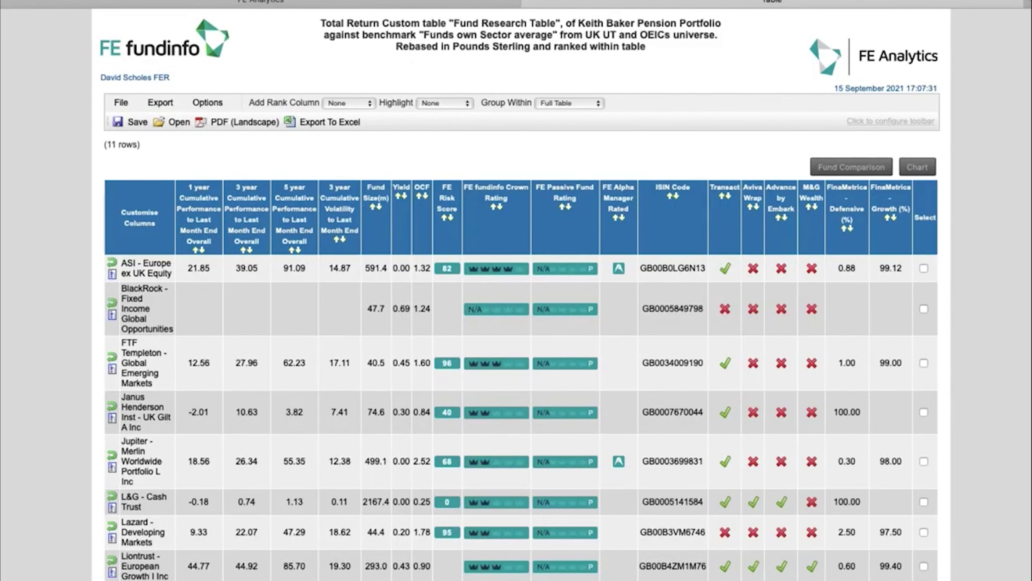
{"action": "scroll", "coordinate": [943, 461], "scroll_direction": "down", "scroll_amount": 2}
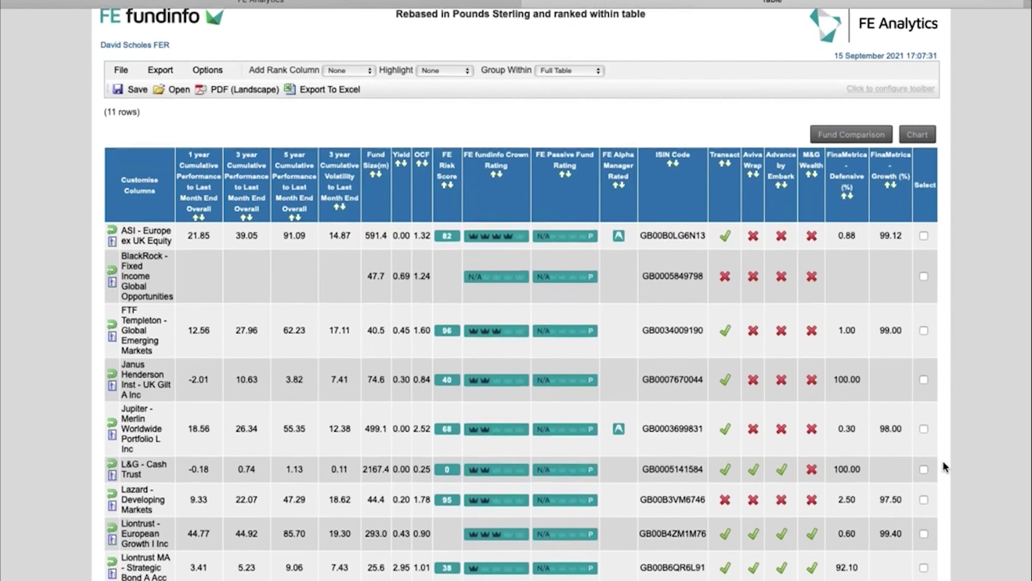
{"action": "scroll", "coordinate": [943, 461], "scroll_direction": "down", "scroll_amount": 1}
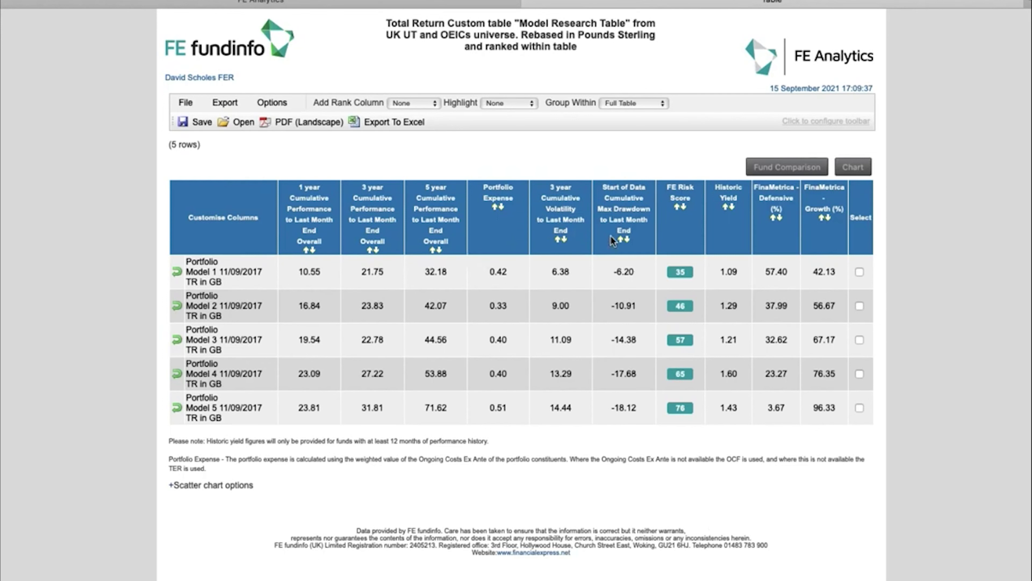
Highlight the Model Research Table of the five model portfolios by quartiles
{"action": "left_click", "coordinate": [511, 103]}
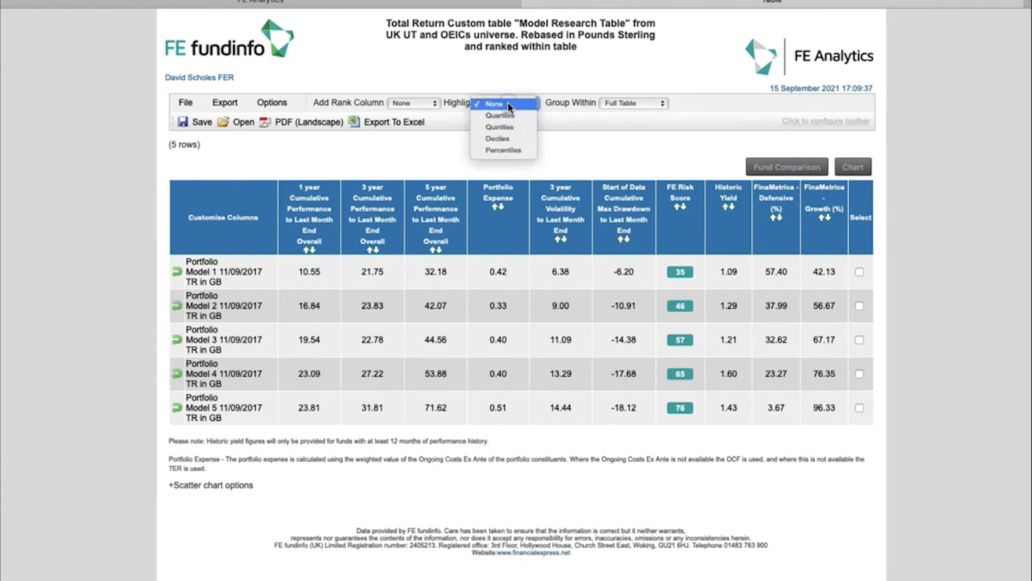
{"action": "left_click", "coordinate": [509, 115]}
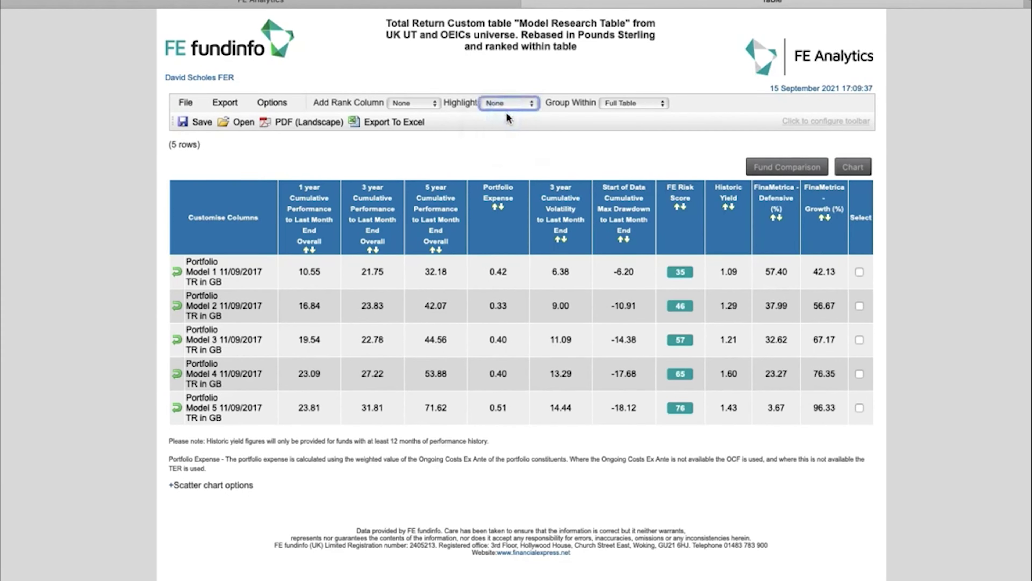